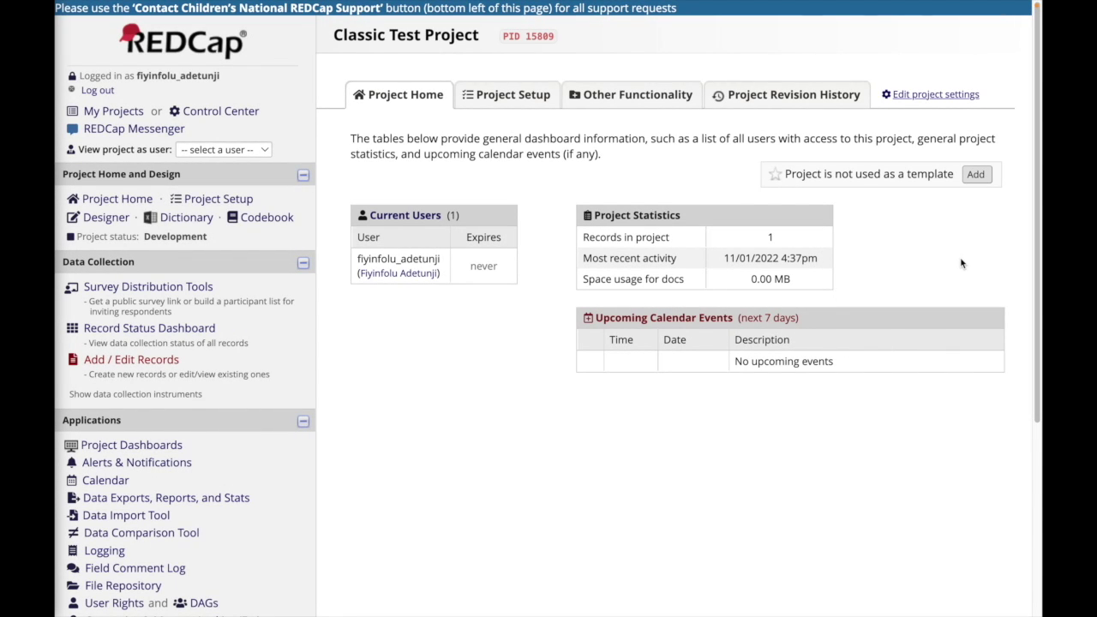
- In Project Setup, enable repeatable instruments and save Adverse Event as a repeating instrument
{"action": "left_click", "coordinate": [531, 101]}
{"action": "scroll", "coordinate": [563, 283], "scroll_direction": "down", "scroll_amount": 2}
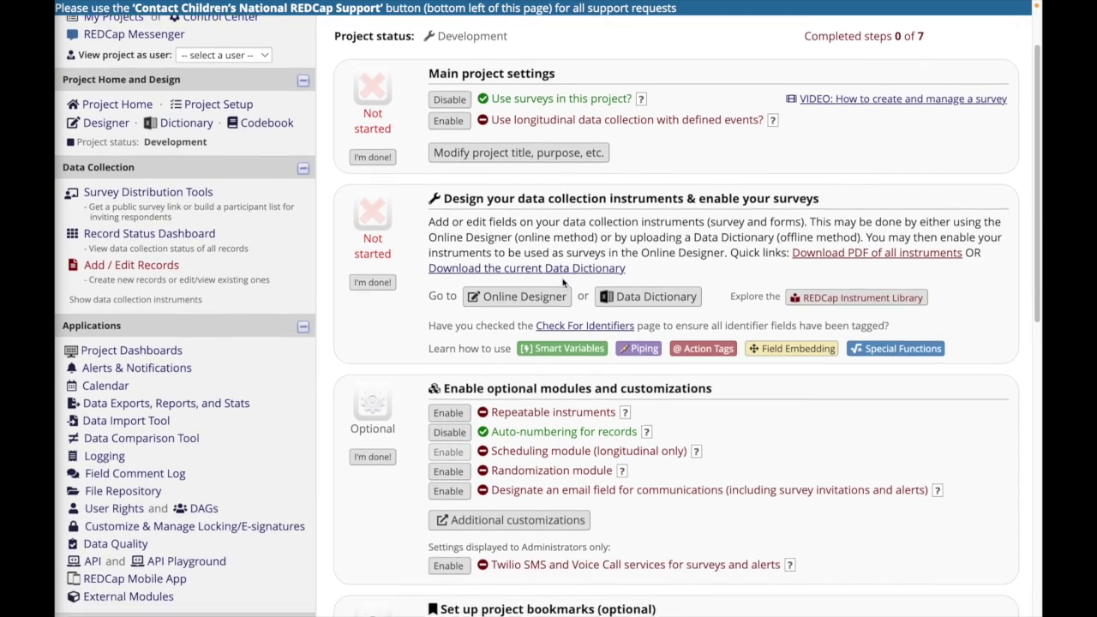
{"action": "scroll", "coordinate": [563, 283], "scroll_direction": "down", "scroll_amount": 2}
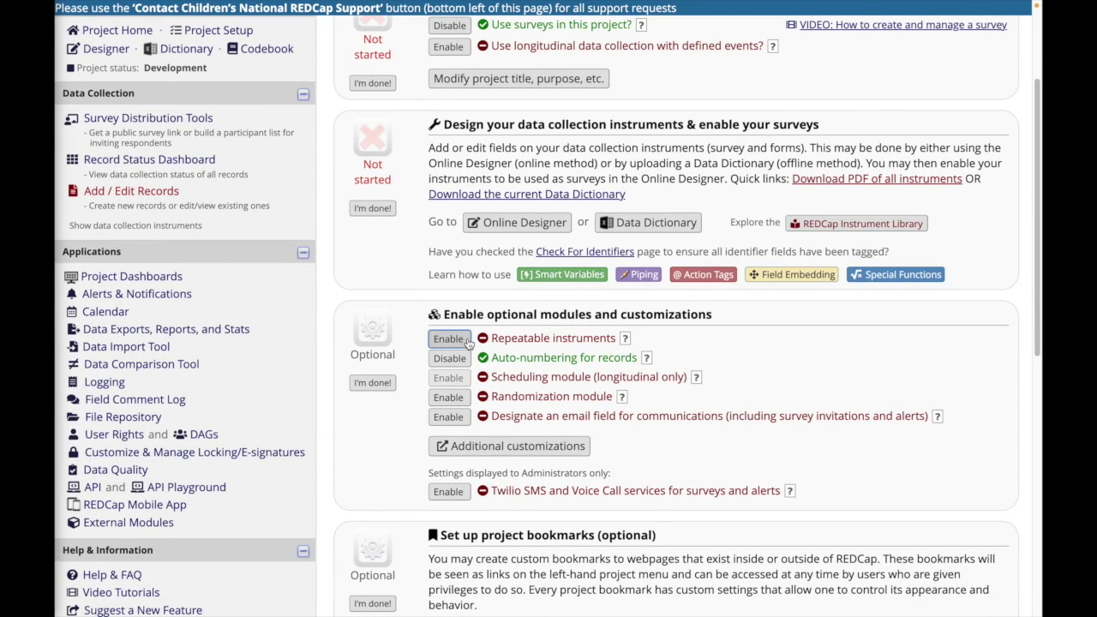
{"action": "left_click", "coordinate": [466, 340]}
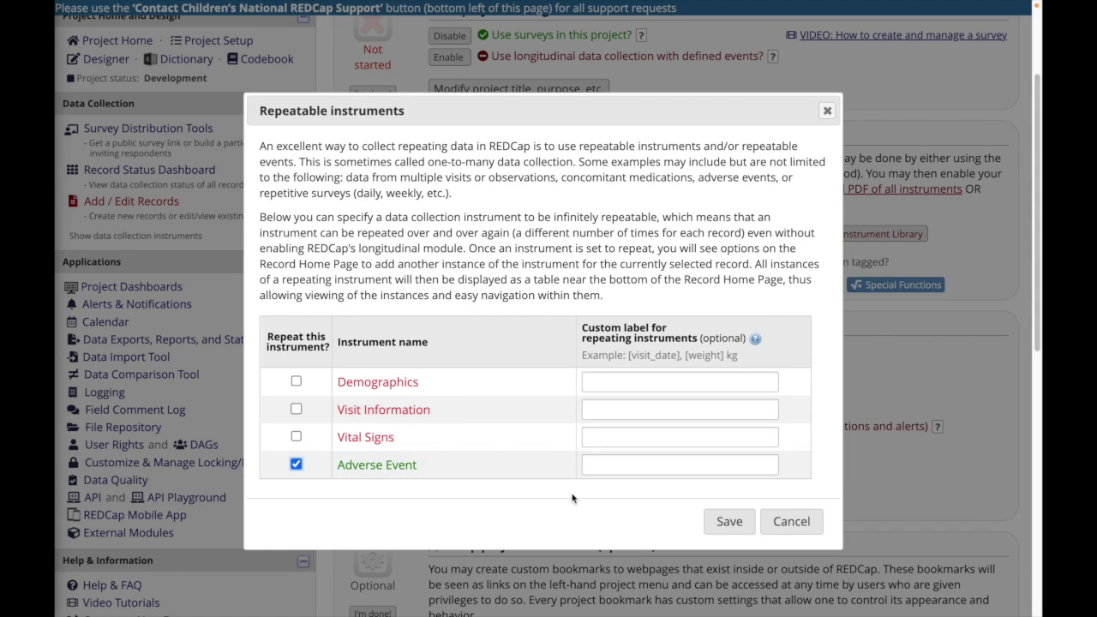
{"action": "left_click", "coordinate": [711, 520]}
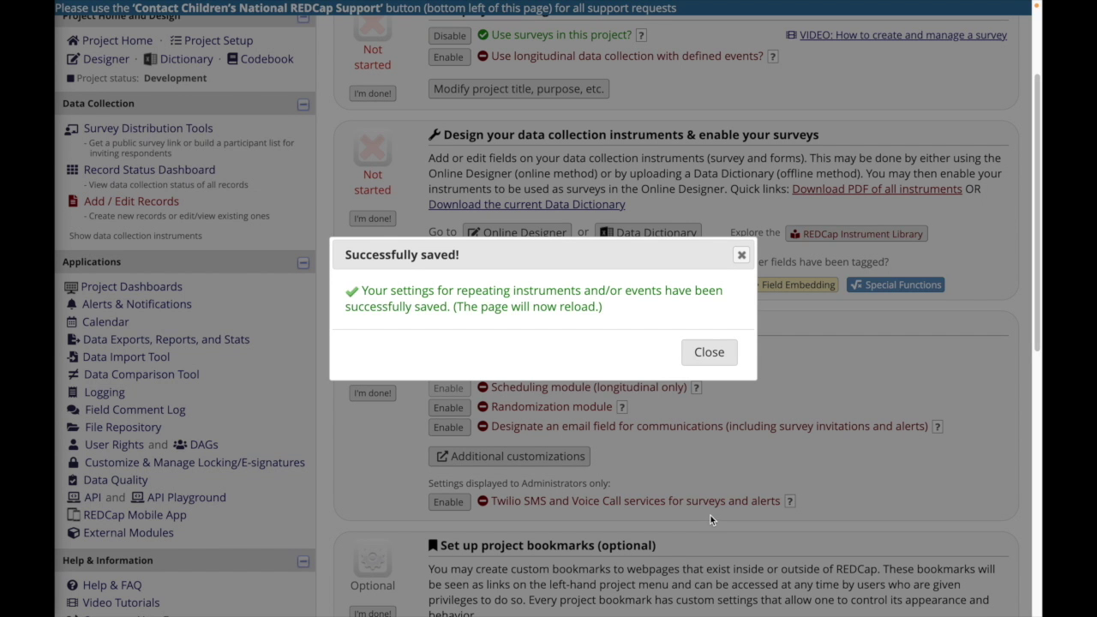
- Add a second Adverse Event instance for Visit ID 1 with today's start date
{"action": "left_click", "coordinate": [710, 352]}
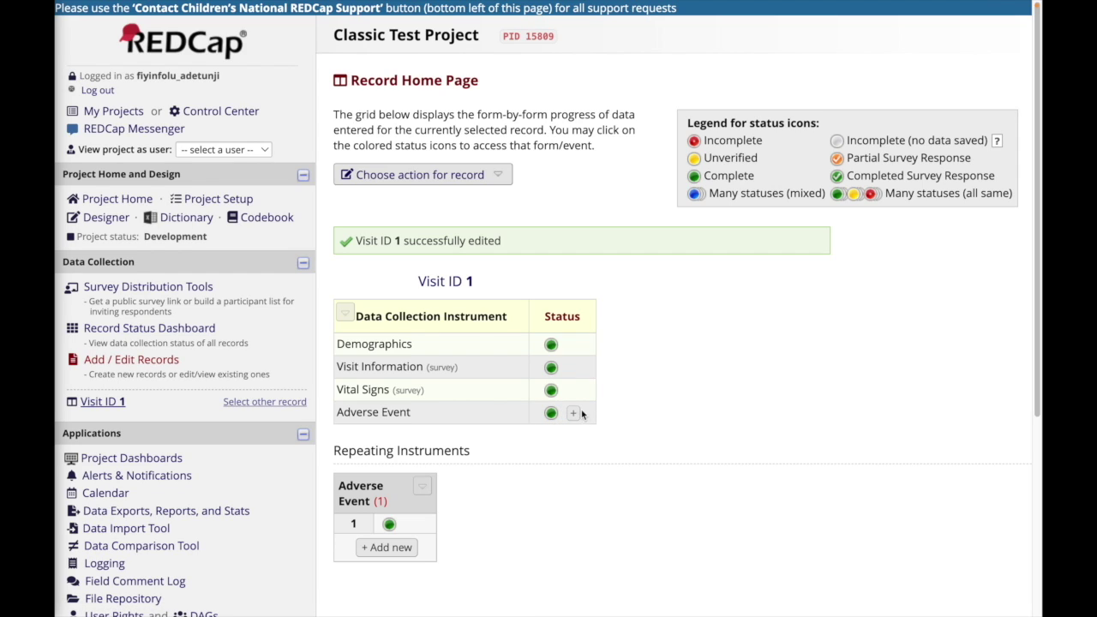
{"action": "left_click", "coordinate": [574, 413]}
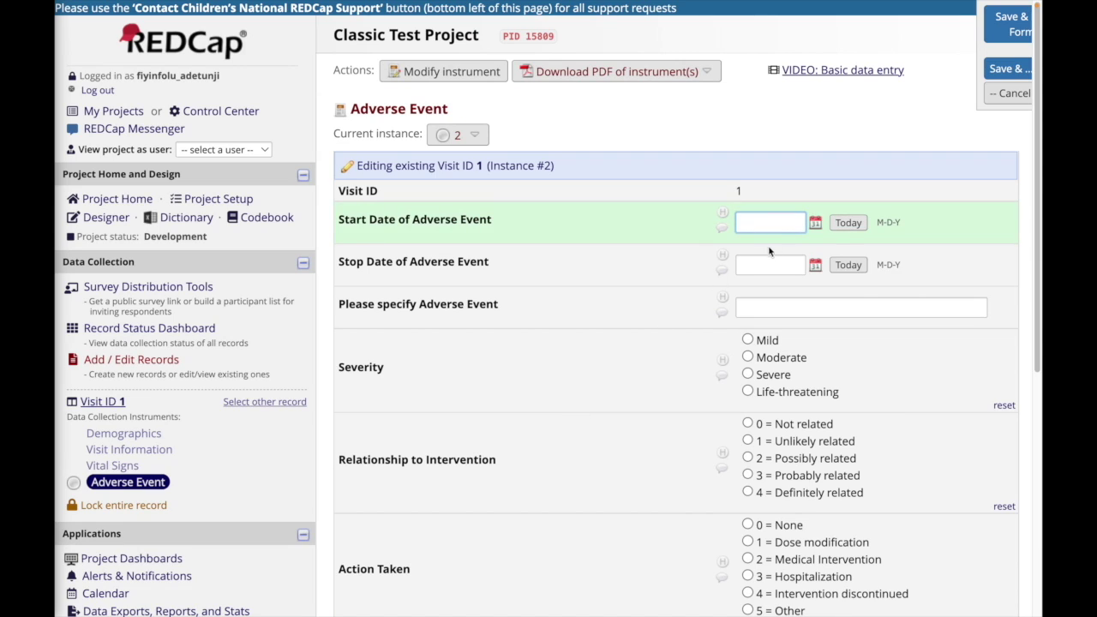
{"action": "left_click", "coordinate": [846, 224]}
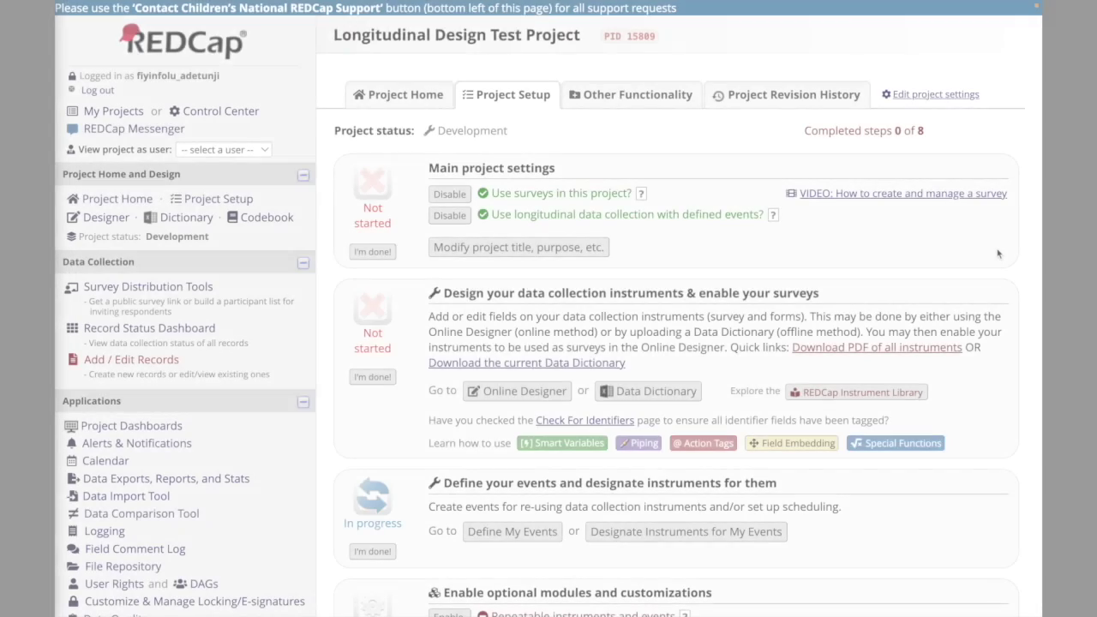
- Set the Adverse Events event to repeat the Adverse Event instrument independently, and save
{"action": "scroll", "coordinate": [998, 254], "scroll_direction": "down", "scroll_amount": 3}
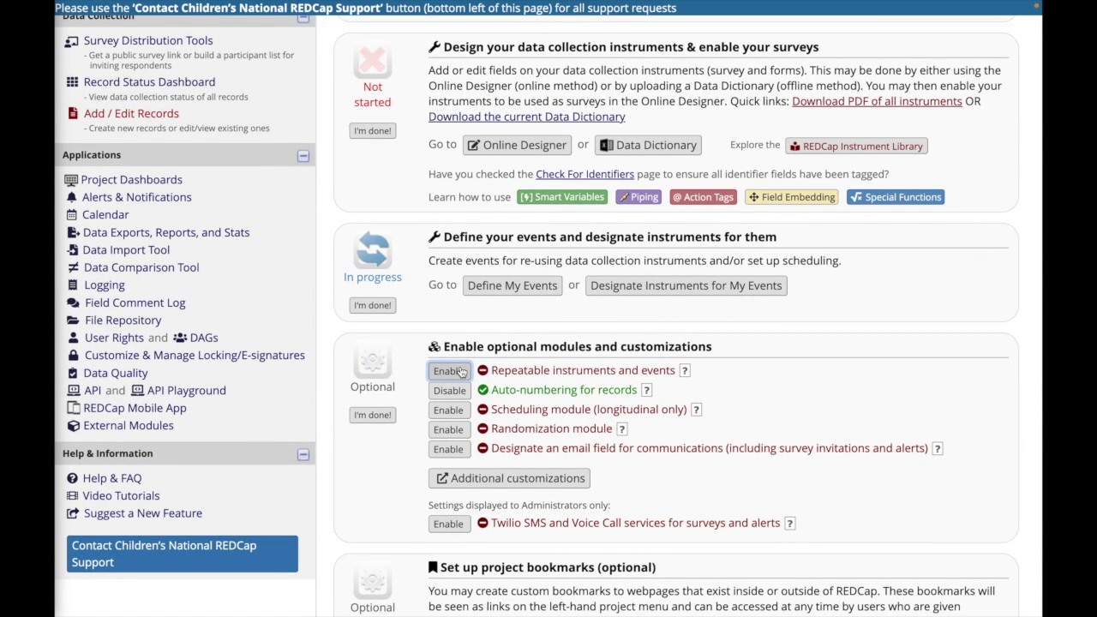
{"action": "left_click", "coordinate": [461, 371]}
{"action": "left_click", "coordinate": [480, 457]}
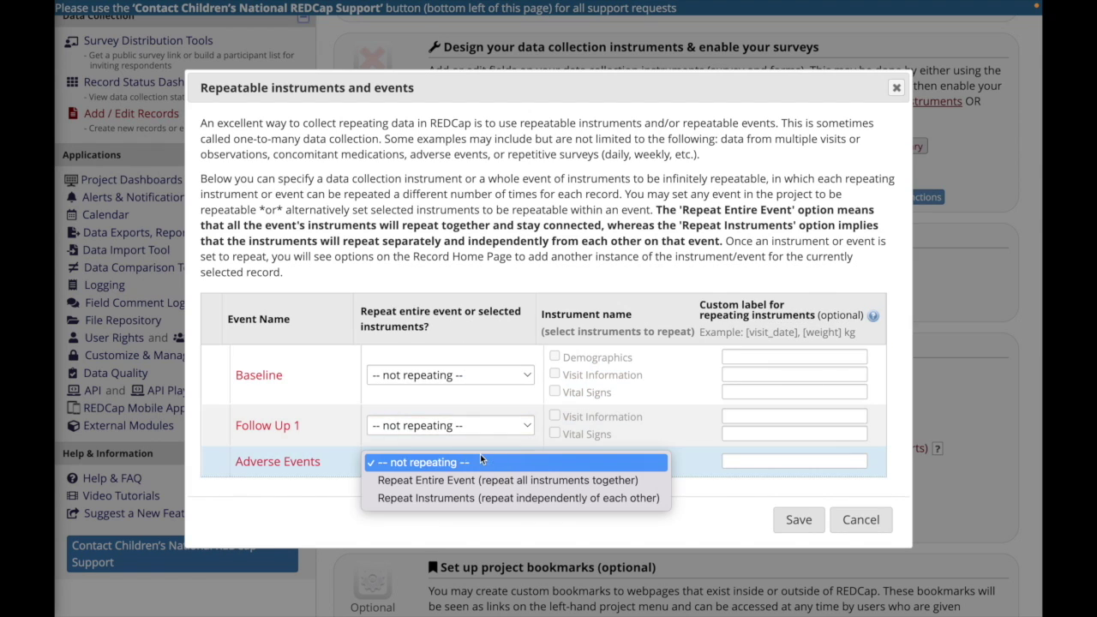
{"action": "left_click", "coordinate": [476, 498]}
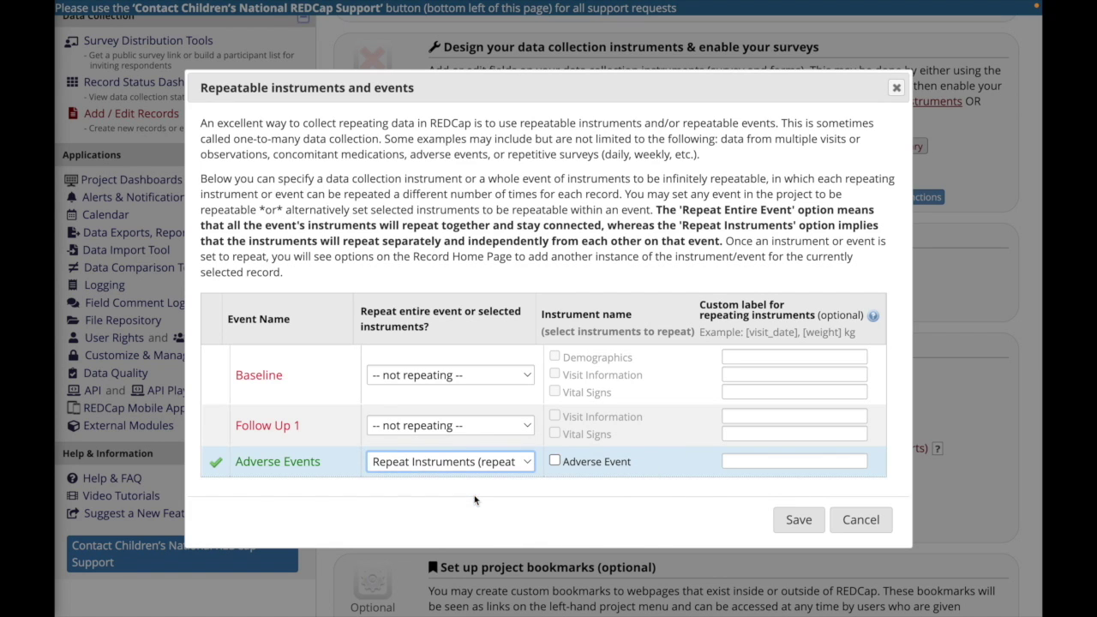
{"action": "left_click", "coordinate": [555, 462]}
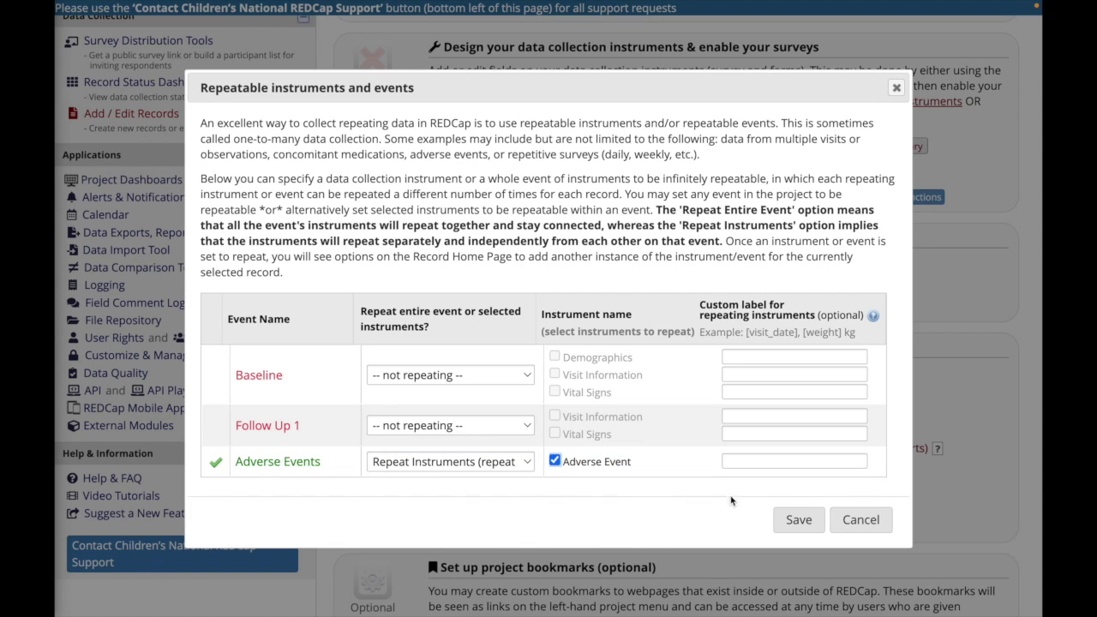
{"action": "left_click", "coordinate": [797, 519]}
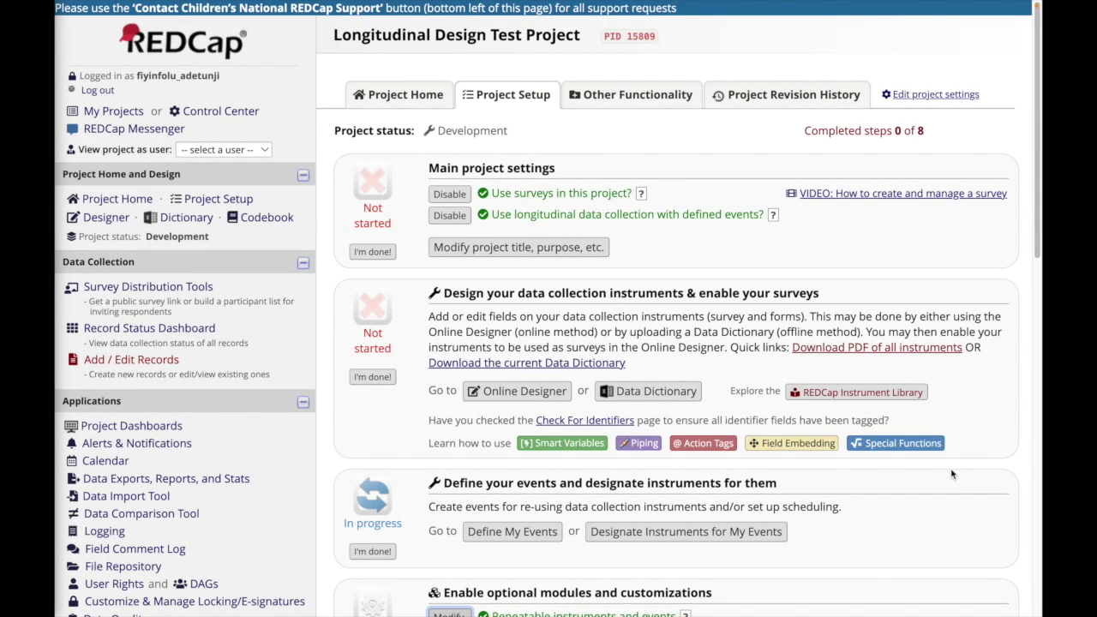
{"action": "scroll", "coordinate": [951, 473], "scroll_direction": "down", "scroll_amount": 2}
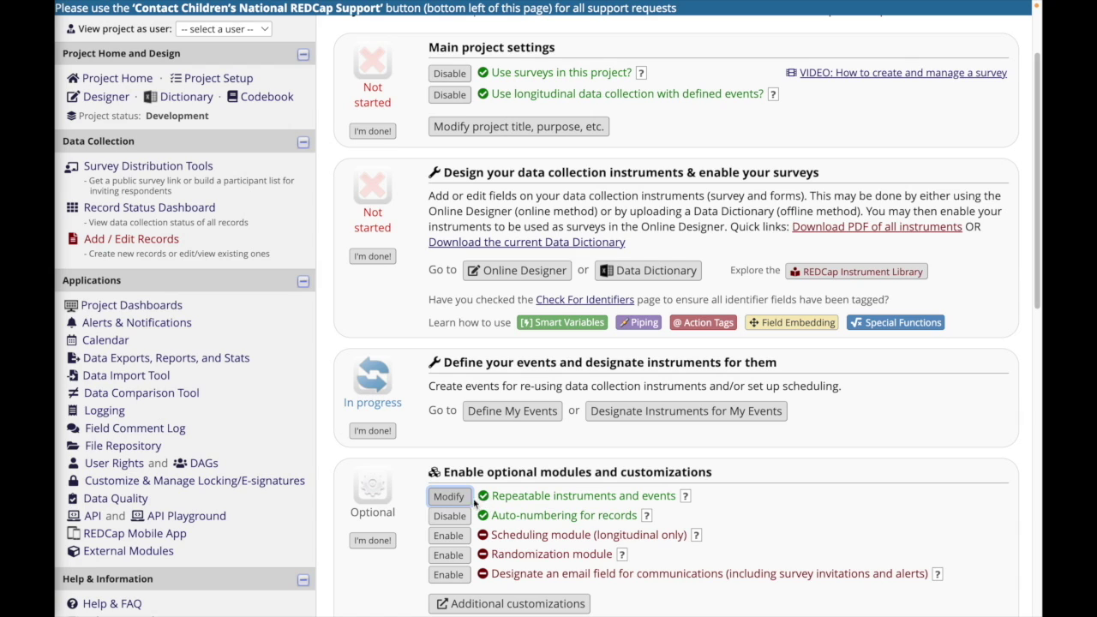
- Make 6 Month Follow Ups repeat as an entire event, then open Visit Information for a second instance
{"action": "left_click", "coordinate": [463, 499]}
{"action": "left_click", "coordinate": [468, 480]}
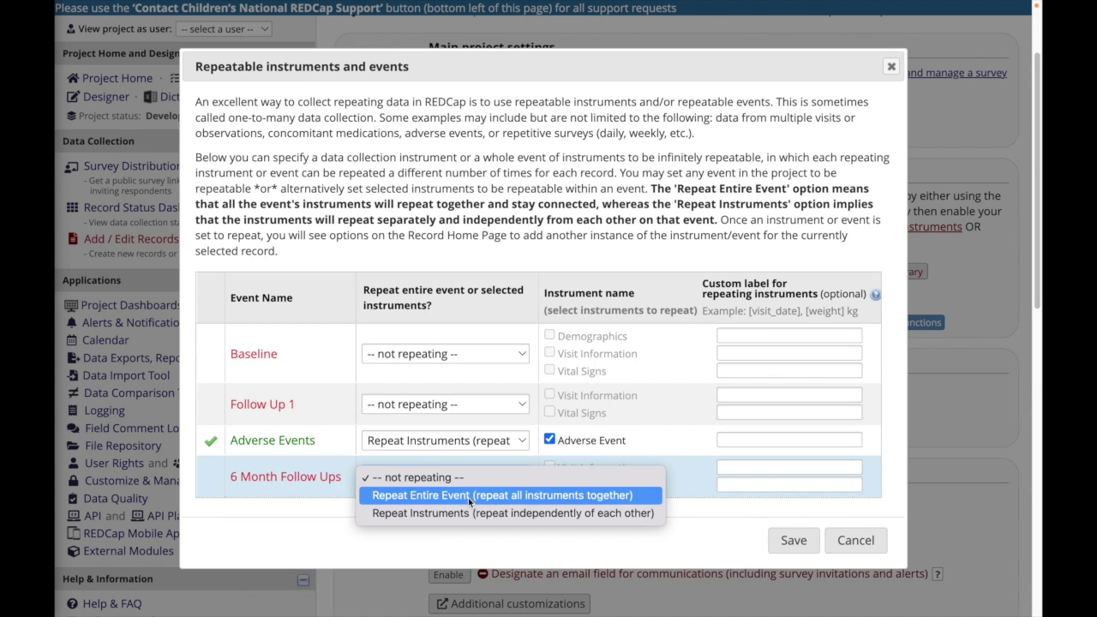
{"action": "left_click", "coordinate": [468, 496]}
{"action": "left_click", "coordinate": [804, 541]}
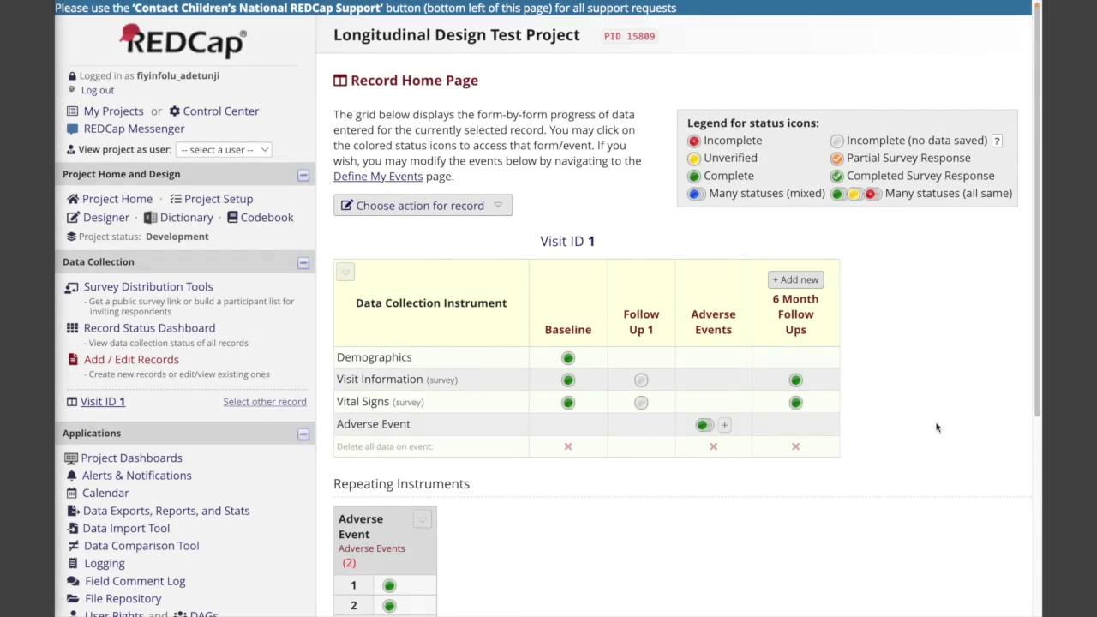
{"action": "left_click", "coordinate": [796, 280]}
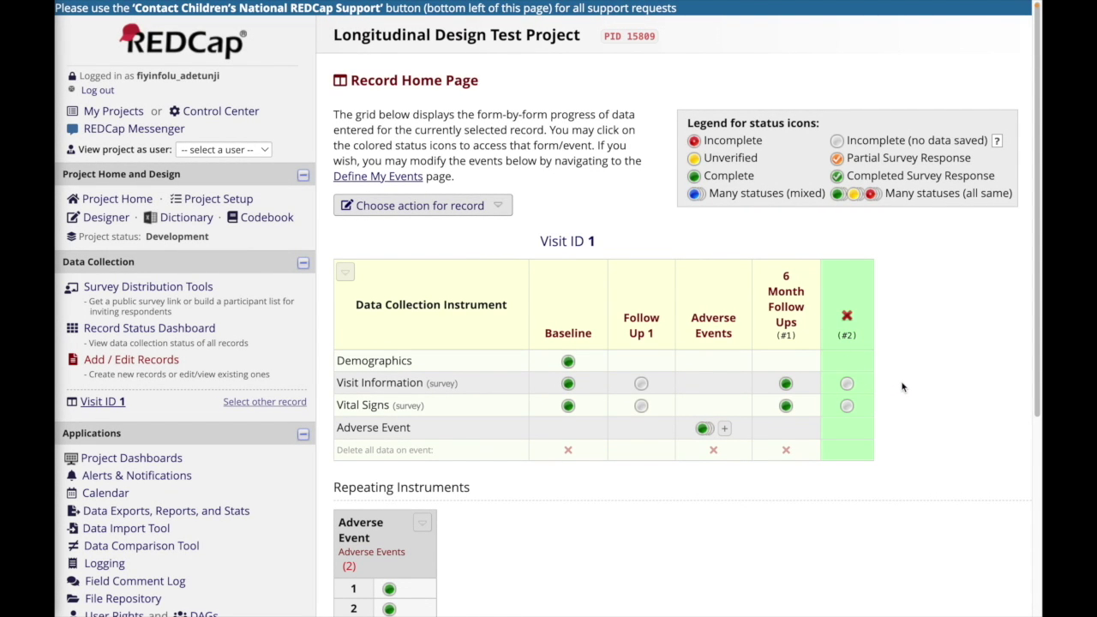
{"action": "left_click", "coordinate": [848, 385]}
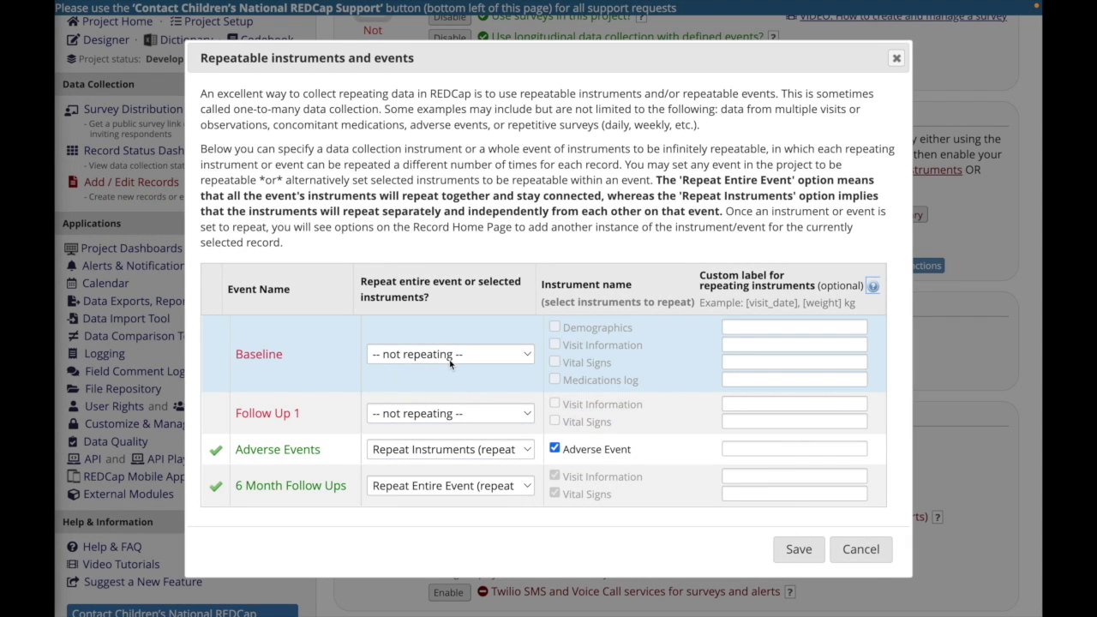
- Set Baseline to repeat instruments with Medications log marked as repeating
{"action": "left_click", "coordinate": [449, 355]}
{"action": "left_click", "coordinate": [451, 390]}
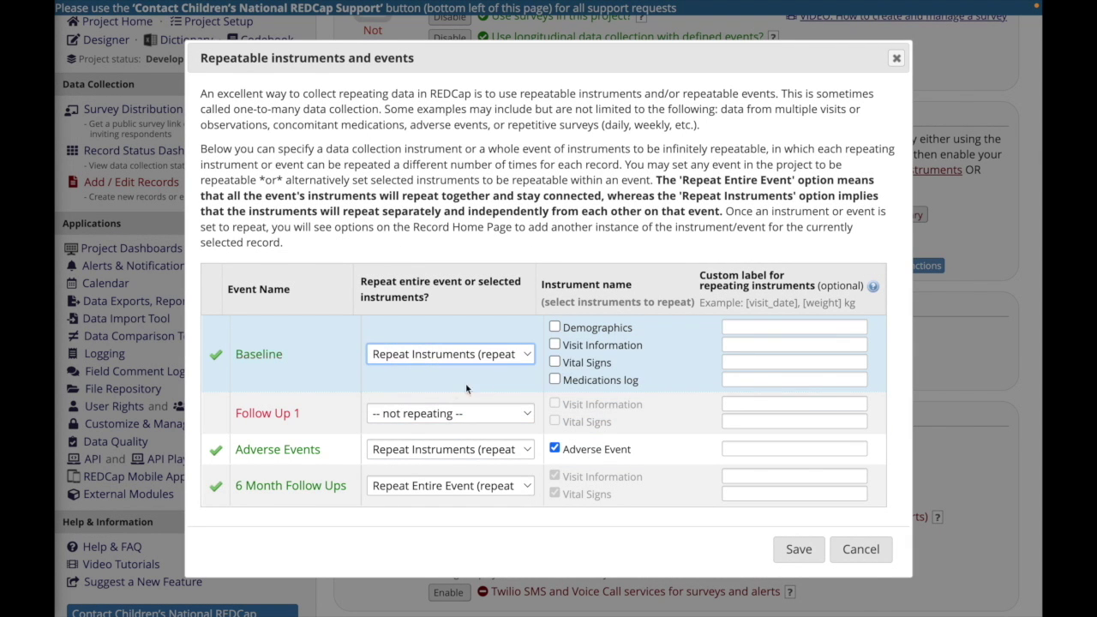
{"action": "left_click", "coordinate": [554, 380]}
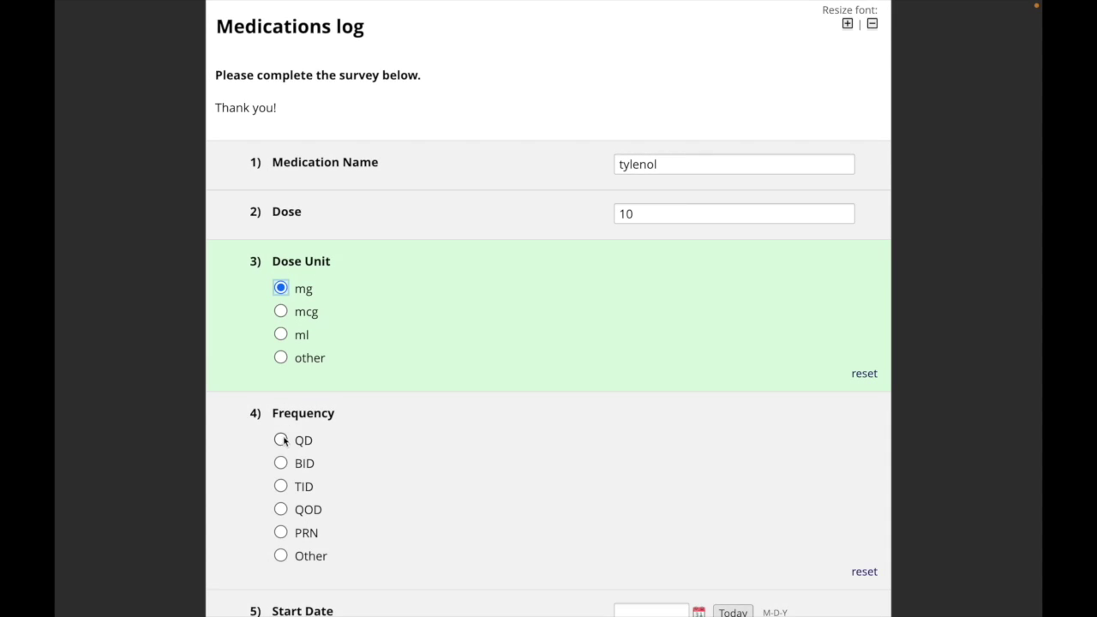
- Submit a Medications log entry (tylenol, 10 mg, QD, started today, ongoing) and begin another
{"action": "left_click", "coordinate": [281, 439]}
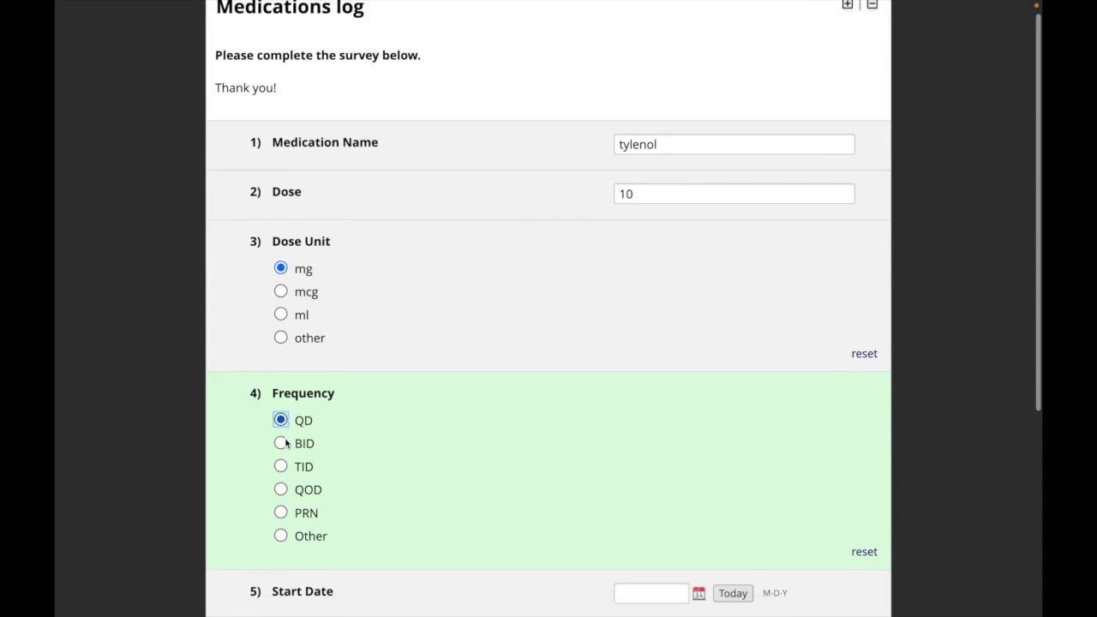
{"action": "scroll", "coordinate": [284, 437], "scroll_direction": "down", "scroll_amount": 3}
{"action": "left_click", "coordinate": [733, 338]}
{"action": "left_click", "coordinate": [618, 387]}
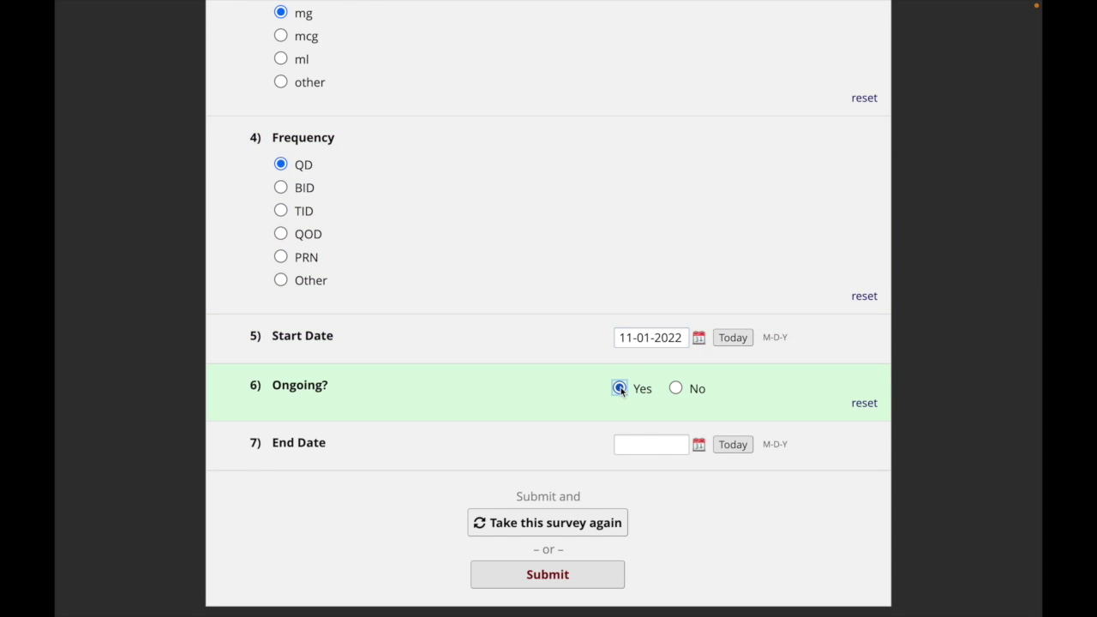
{"action": "left_click", "coordinate": [555, 525]}
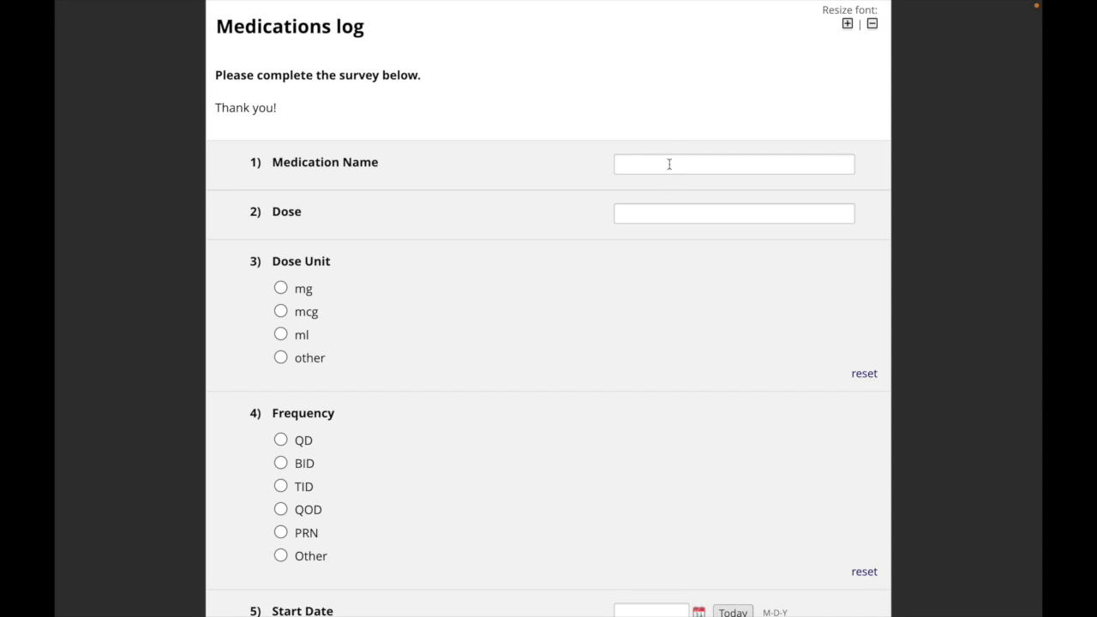
{"action": "left_click", "coordinate": [669, 164]}
{"action": "type", "text": "cl"}
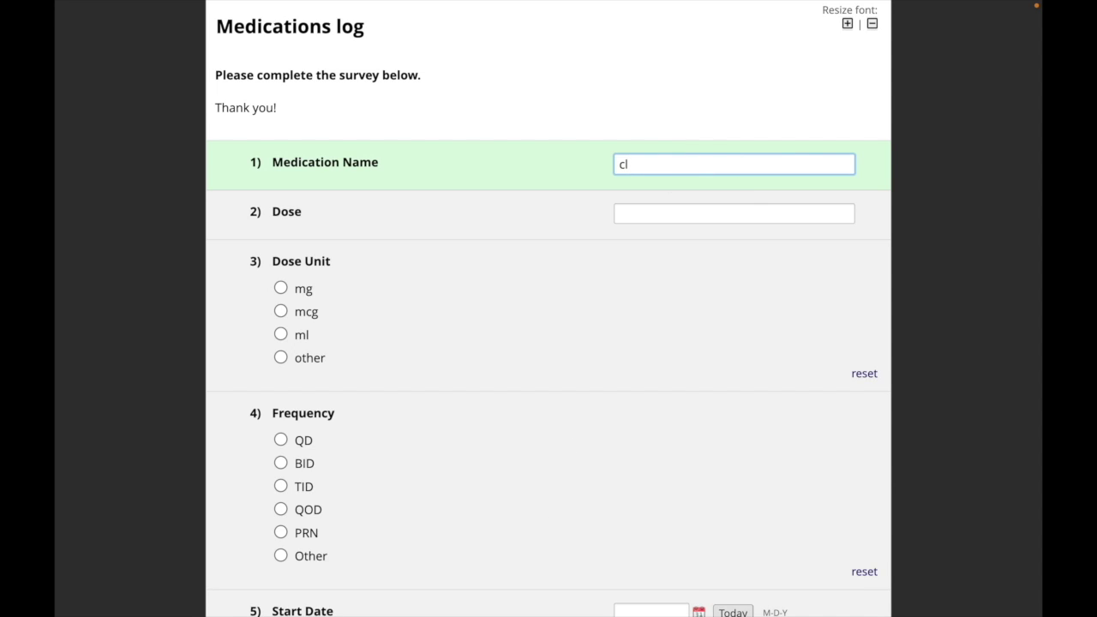